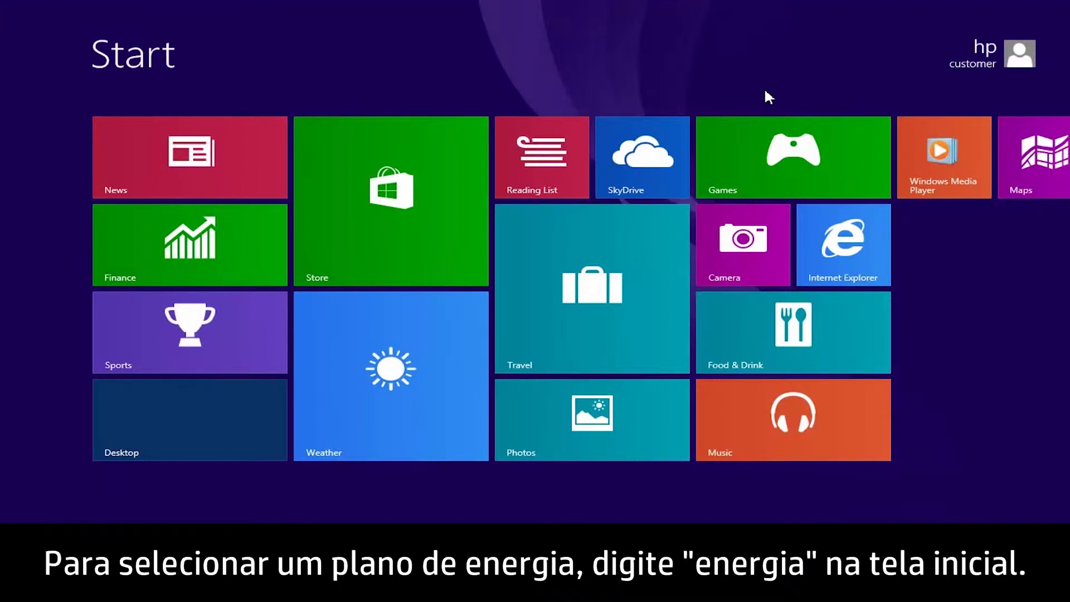
Search the Start screen for 'power' and open Power Options
type("power")
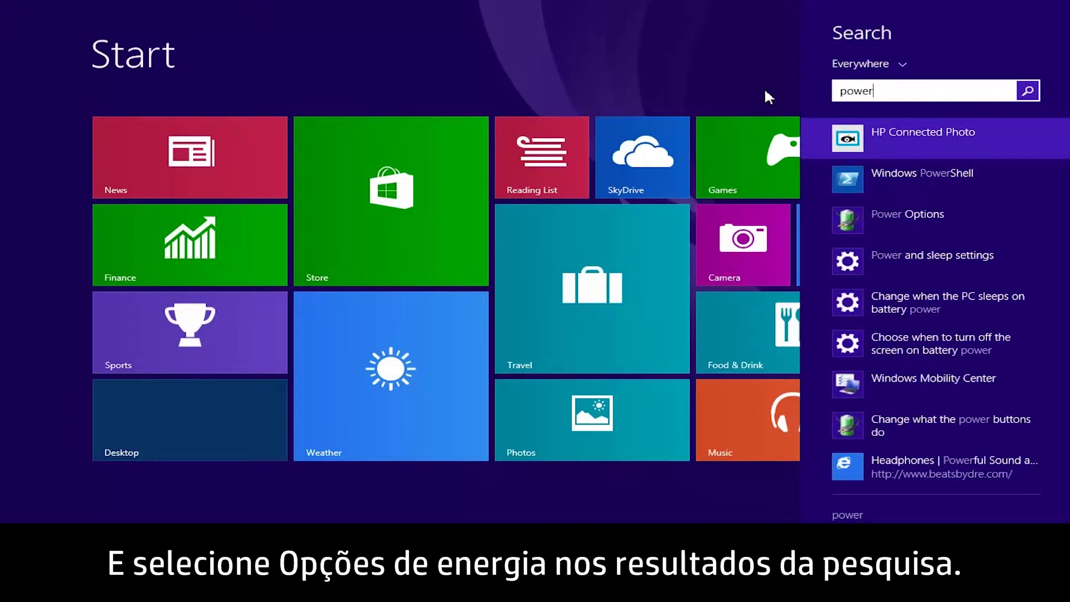
left_click(893, 221)
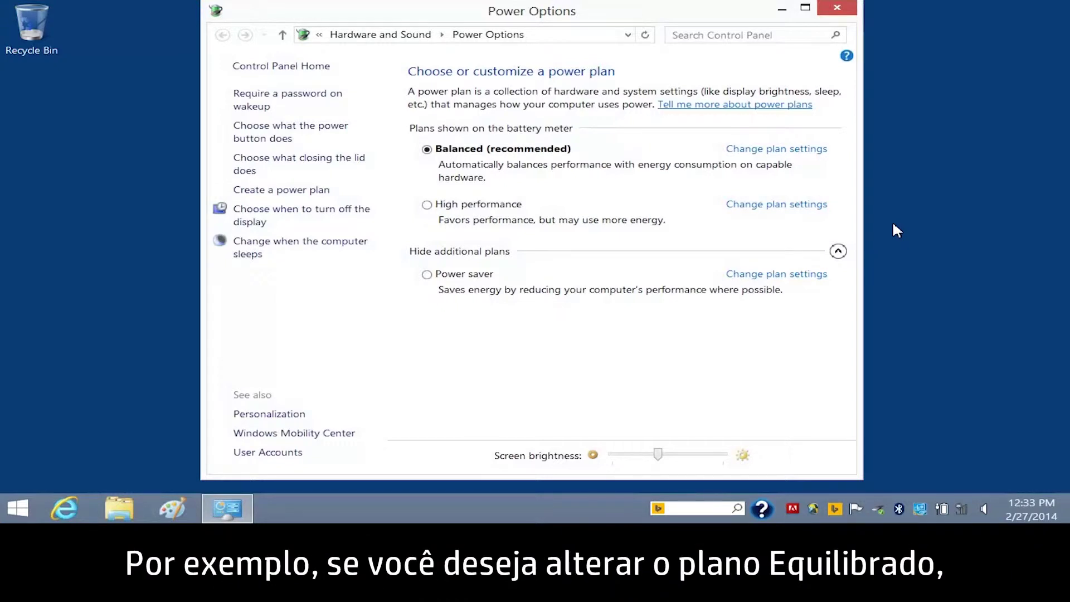
Set Balanced's on-battery display-off to 3 minutes, sleep to 5 minutes, and brightness to maximum
left_click(427, 150)
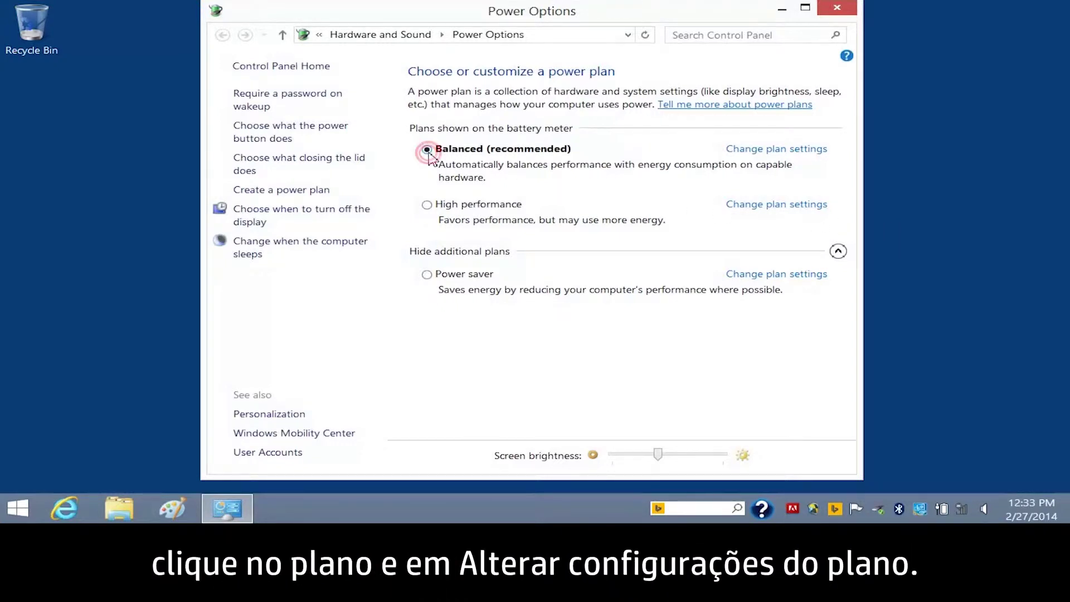
left_click(762, 152)
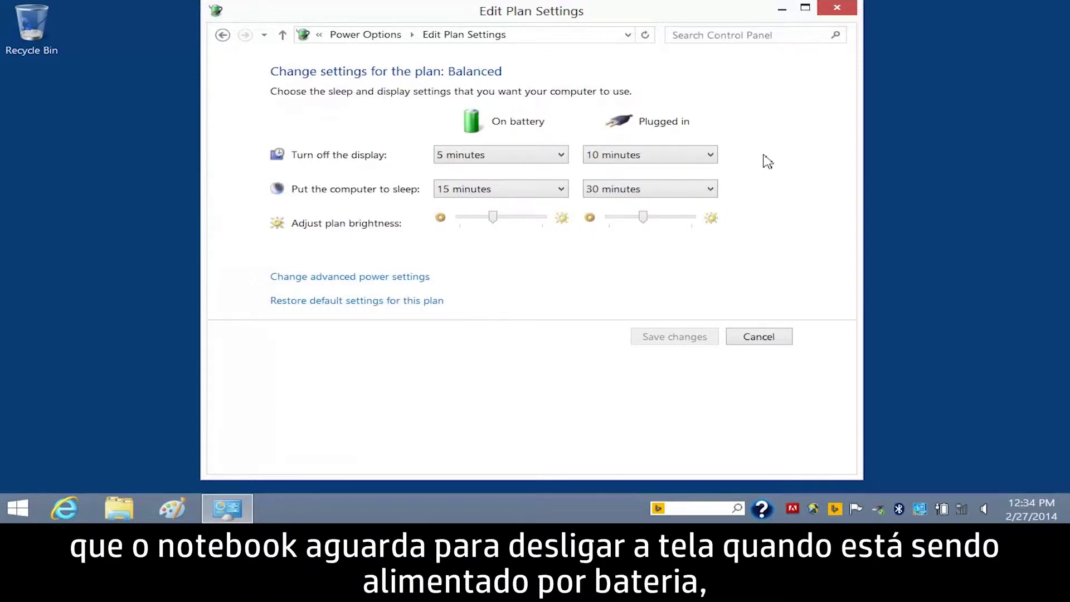
left_click(560, 155)
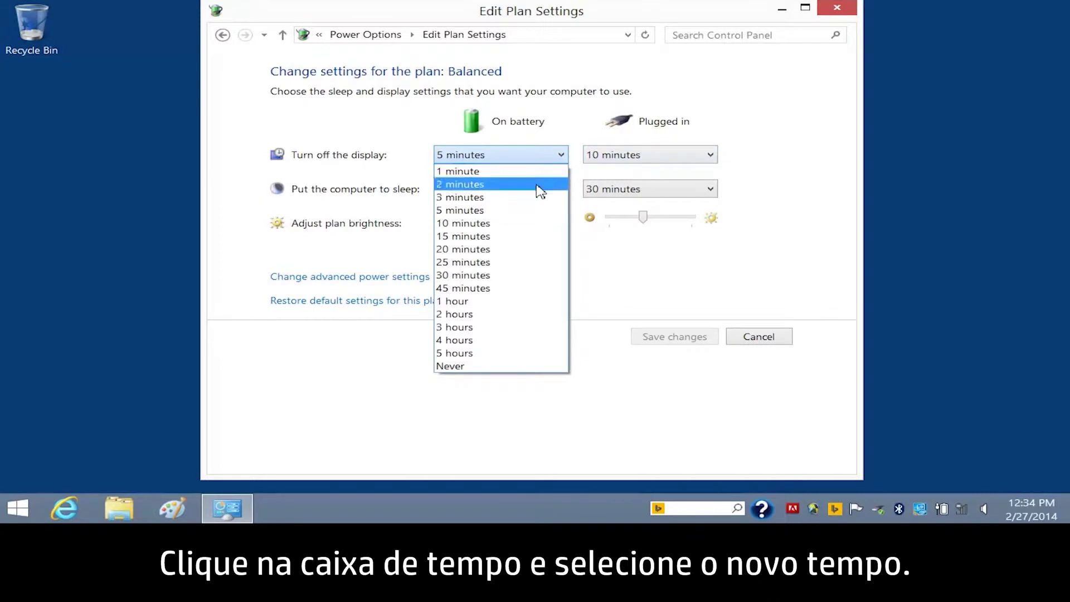
left_click(525, 198)
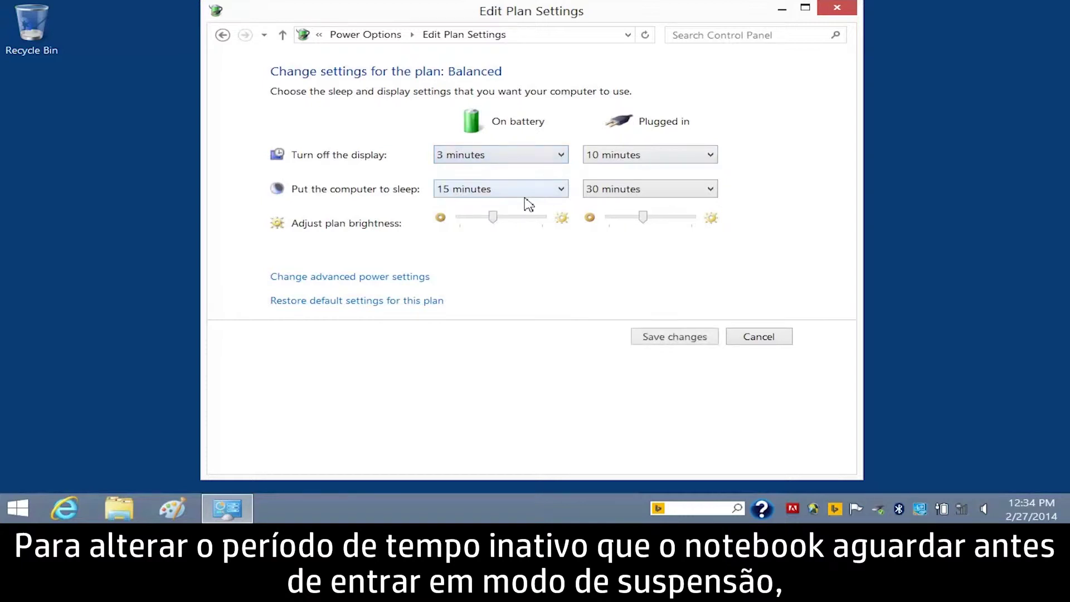
left_click(560, 189)
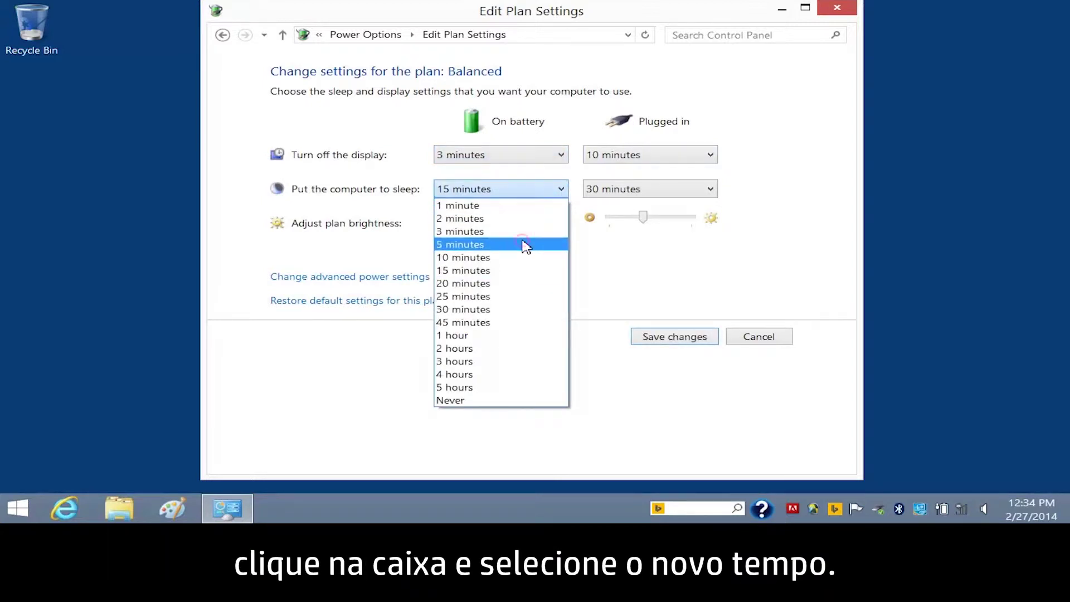
left_click(520, 244)
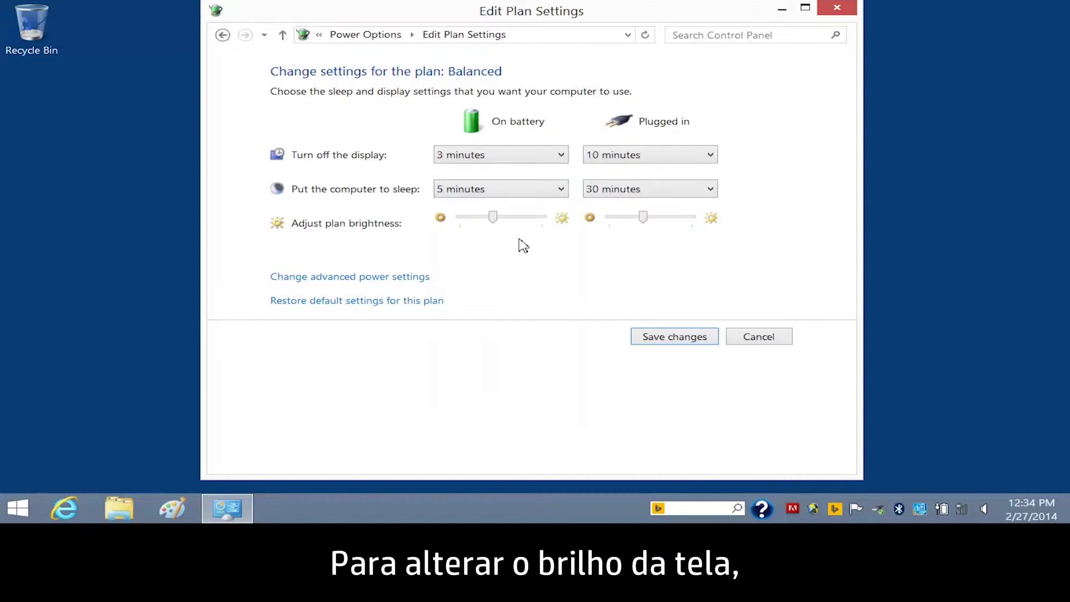
left_click_drag(492, 218, 548, 222)
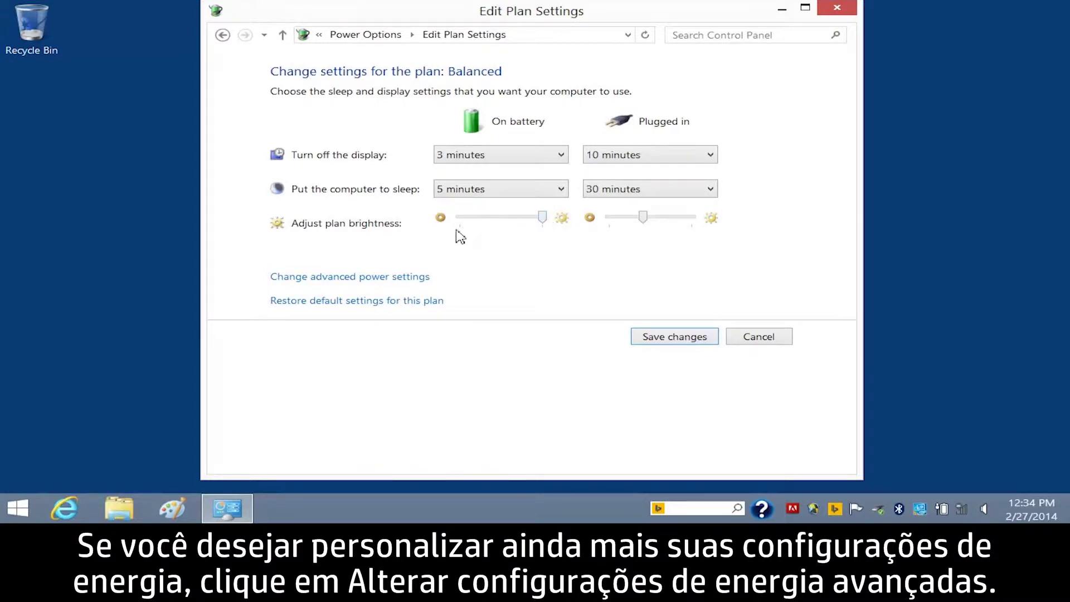
Expand Balanced's advanced Desktop background > Slide show settings and view the plugged-in choices
left_click(352, 278)
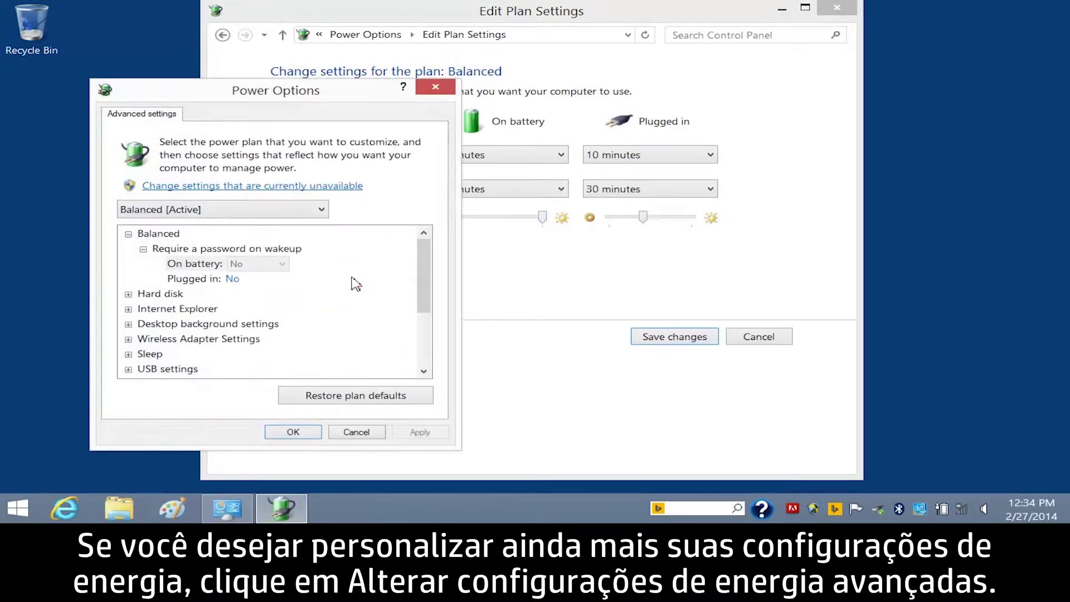
left_click(128, 325)
left_click(143, 339)
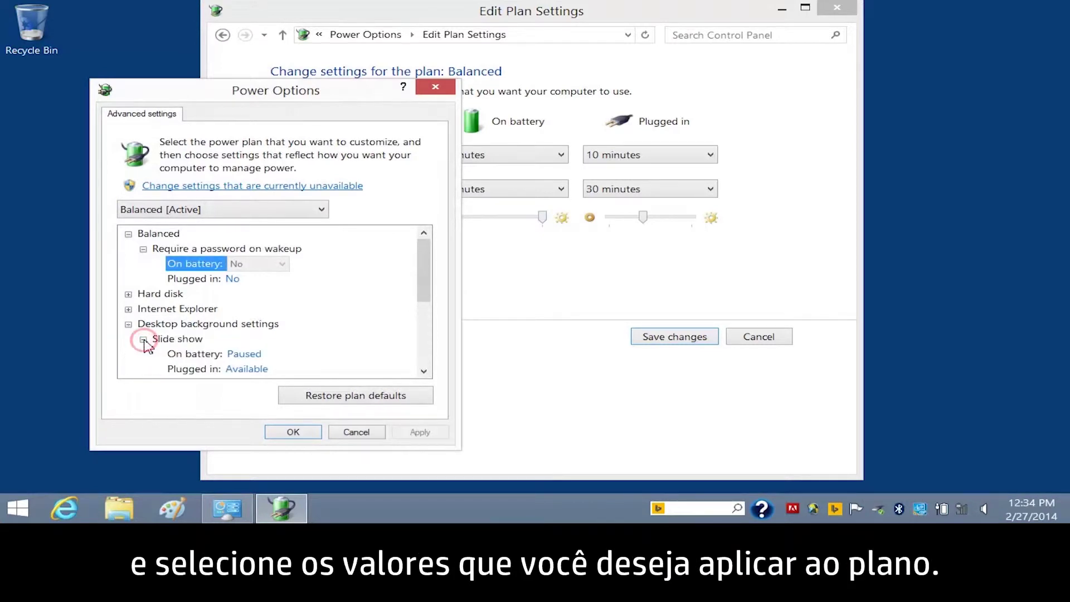
left_click(241, 370)
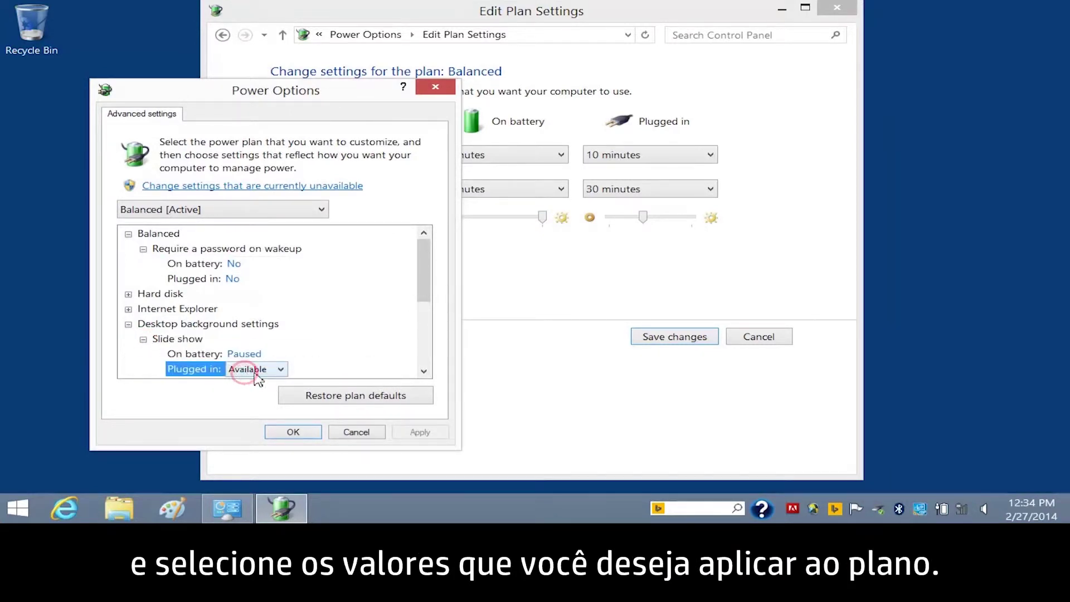
left_click(280, 374)
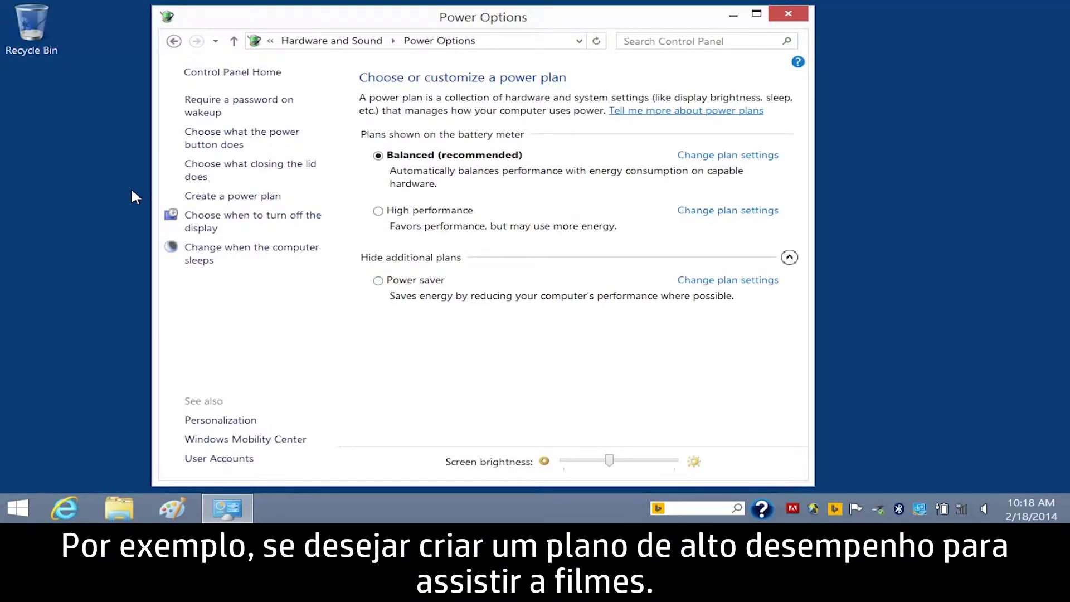
Start a new power plan based on High performance and name it 'Movies'
left_click(198, 199)
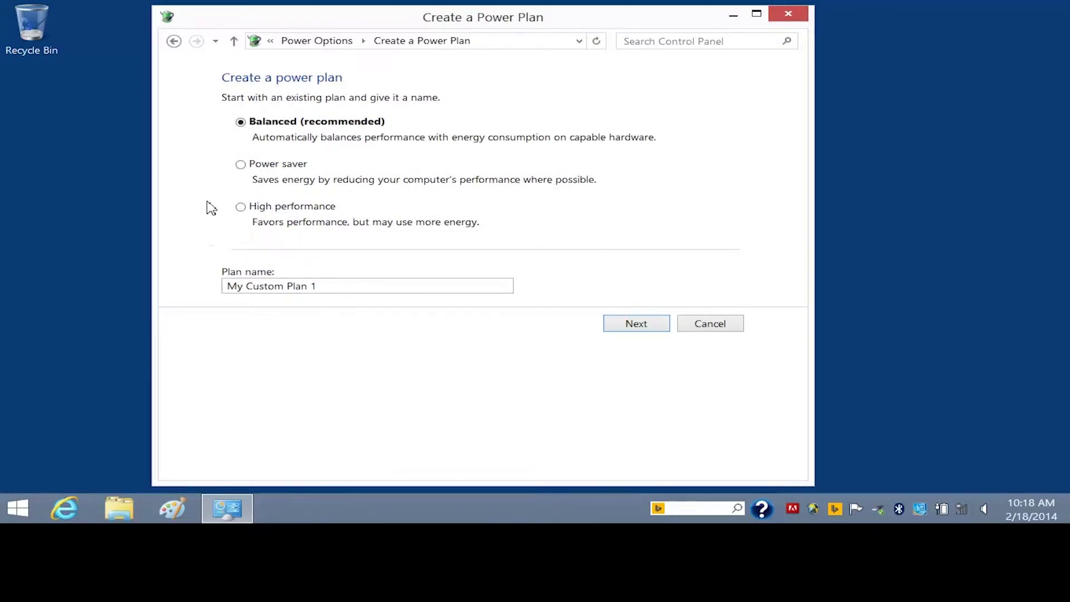
left_click(242, 209)
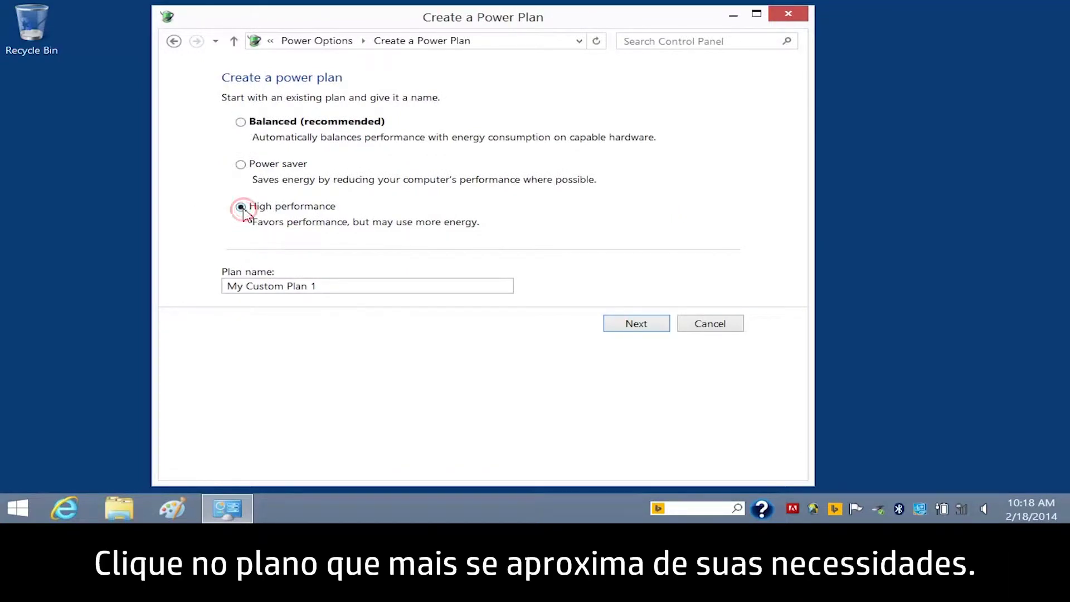
triple_click(332, 285)
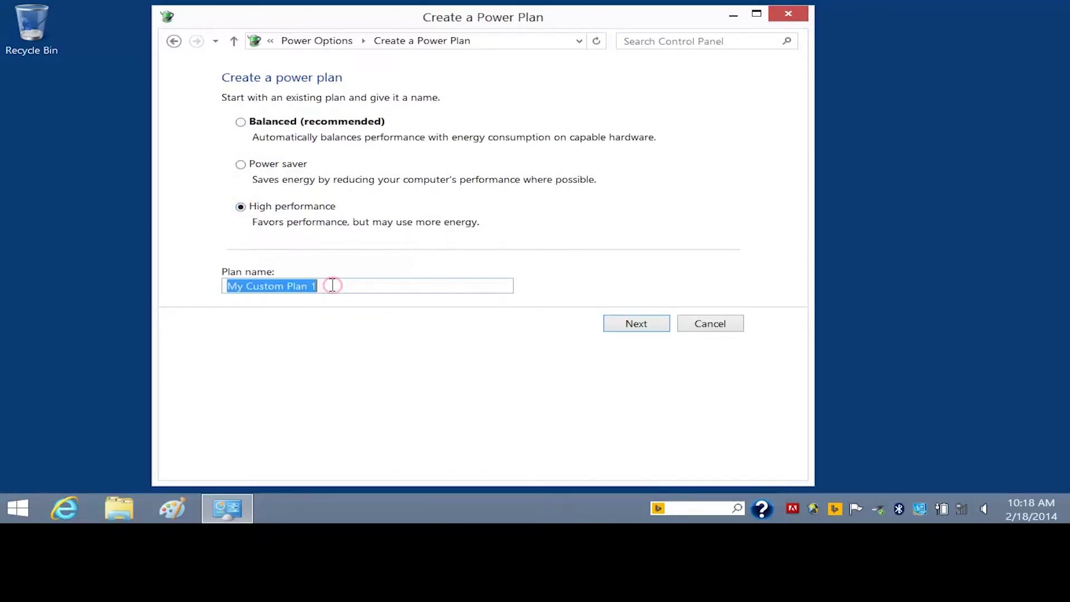
type("Movies")
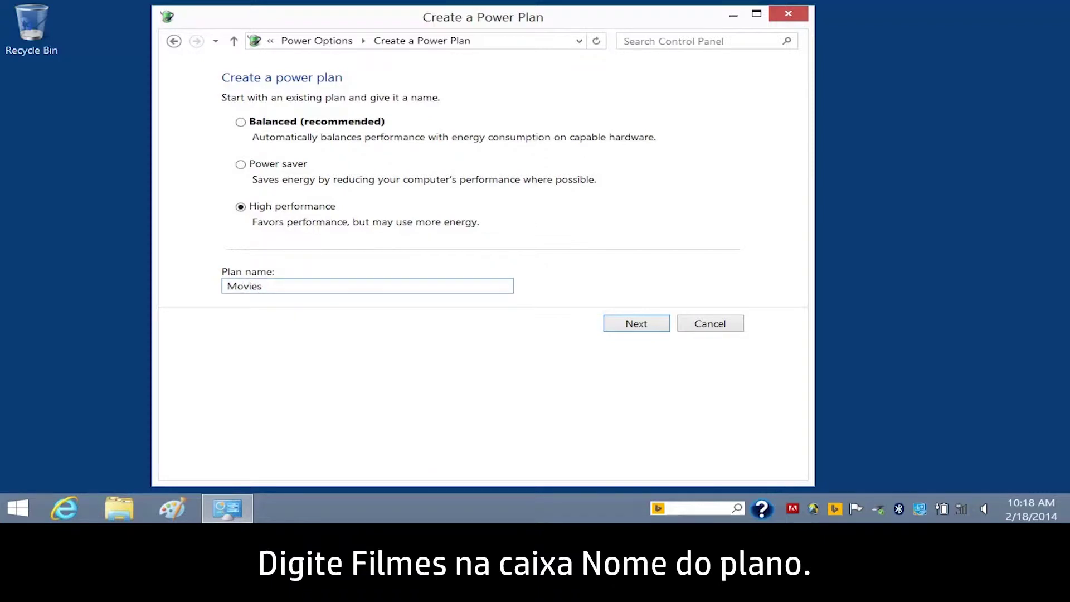
Set Movies' on-battery display-off and sleep to 2 hours, dim brightness slightly, and create it
left_click(630, 332)
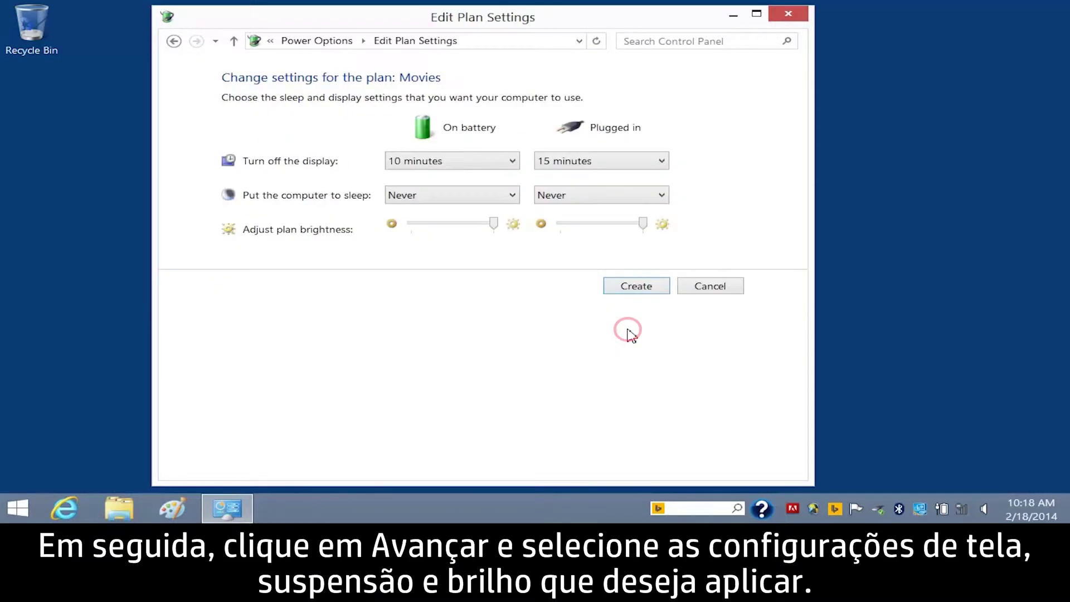
left_click(510, 162)
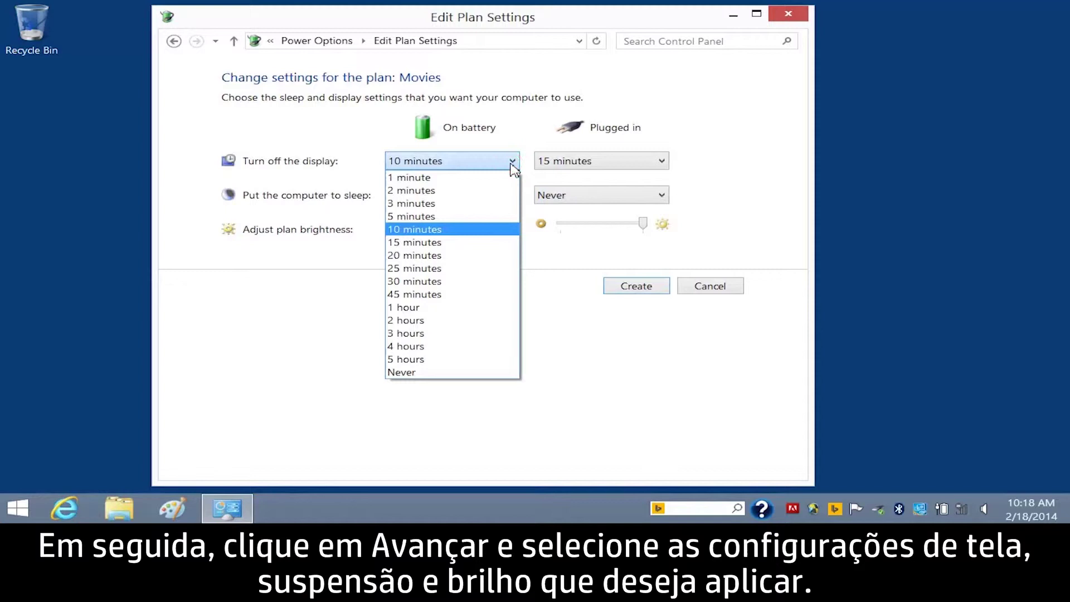
left_click(455, 319)
left_click(456, 321)
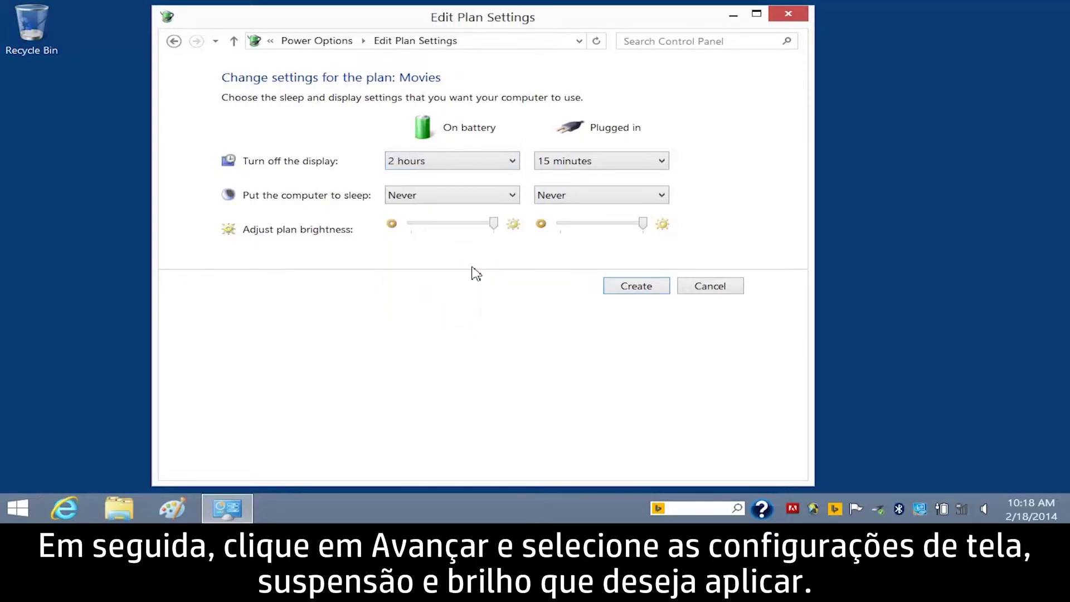
left_click(505, 198)
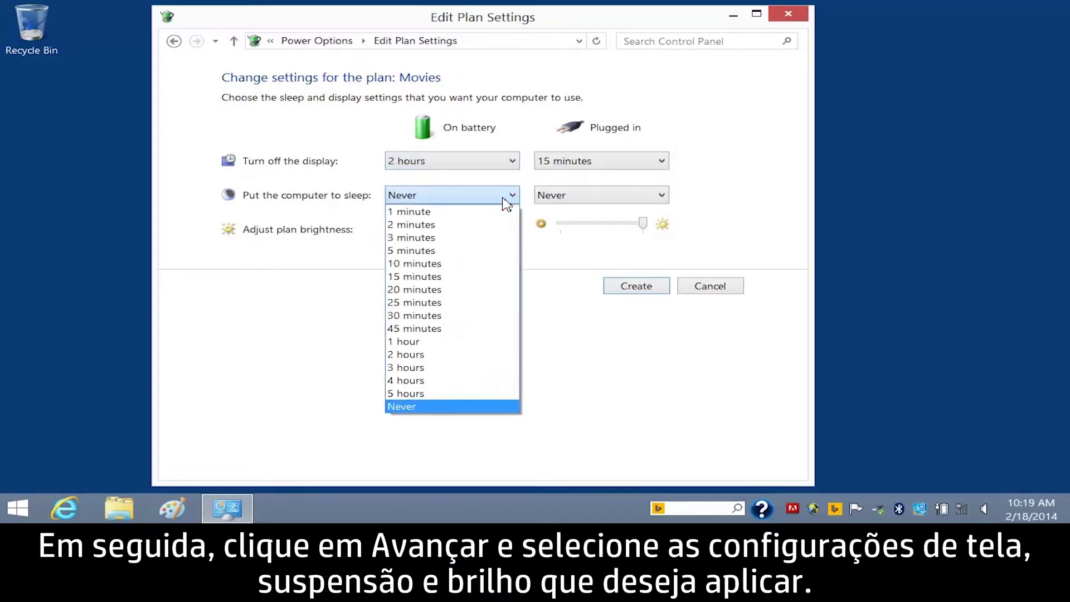
left_click(462, 356)
left_click_drag(494, 225, 481, 224)
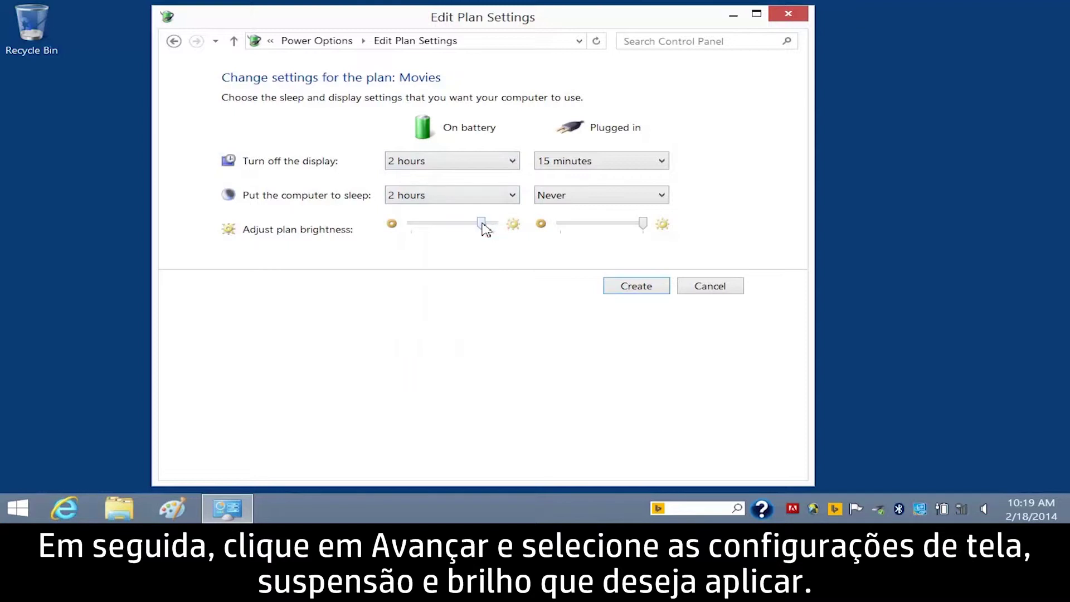
left_click(631, 289)
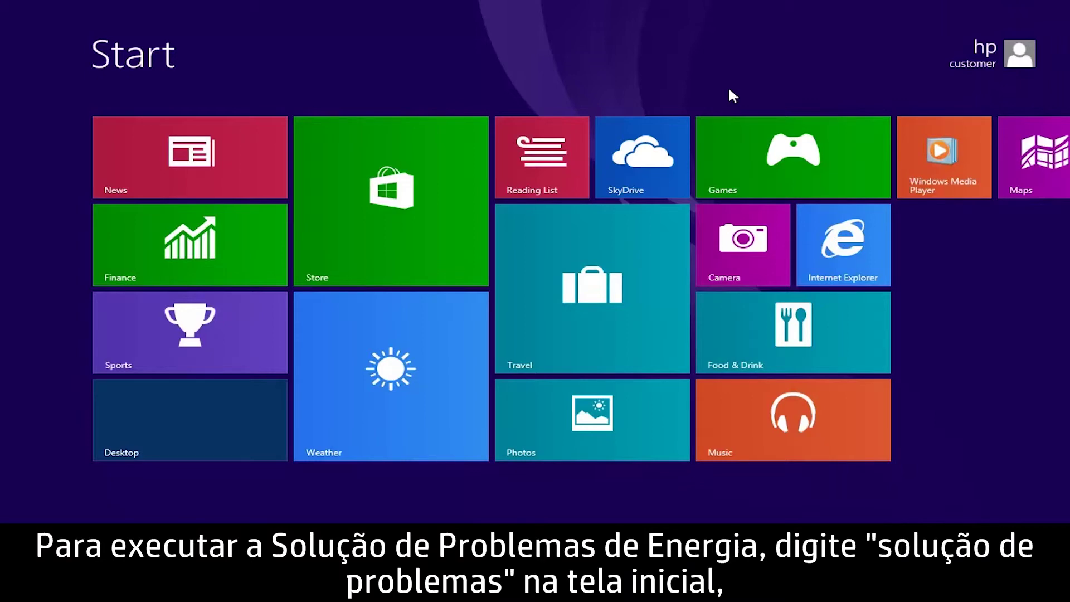
Search 'troubleshooting', open Troubleshooting, and run the Improve power usage troubleshooter
type("troubleshooting")
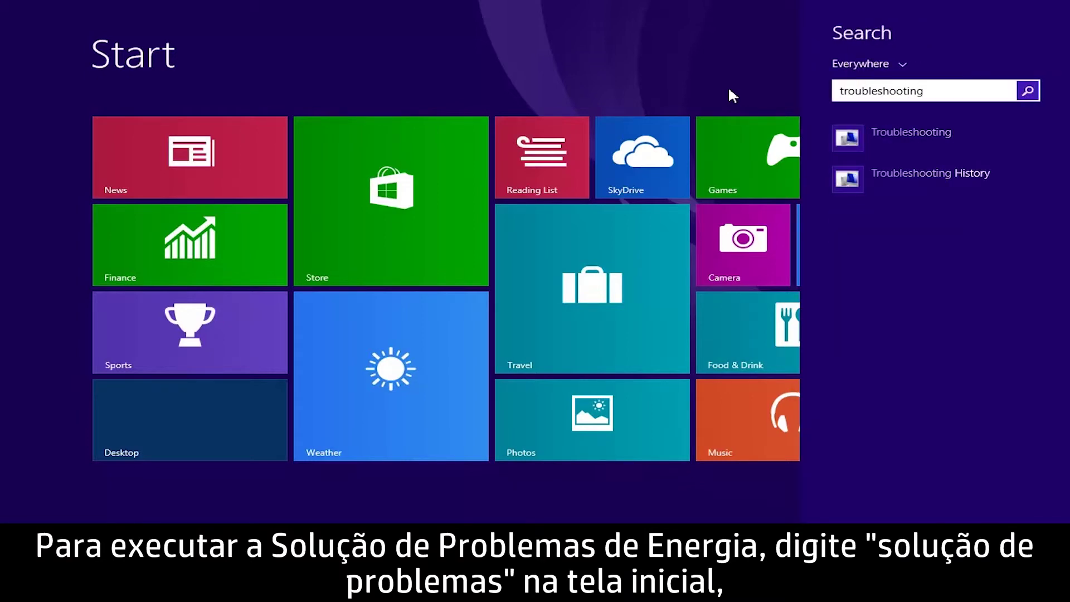
left_click(895, 146)
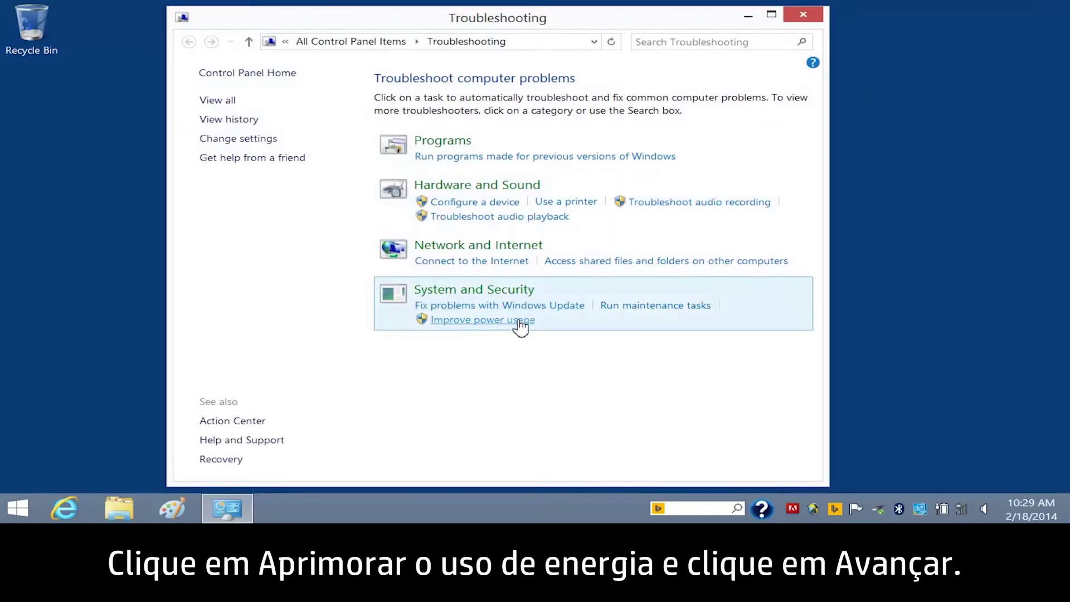
left_click(519, 323)
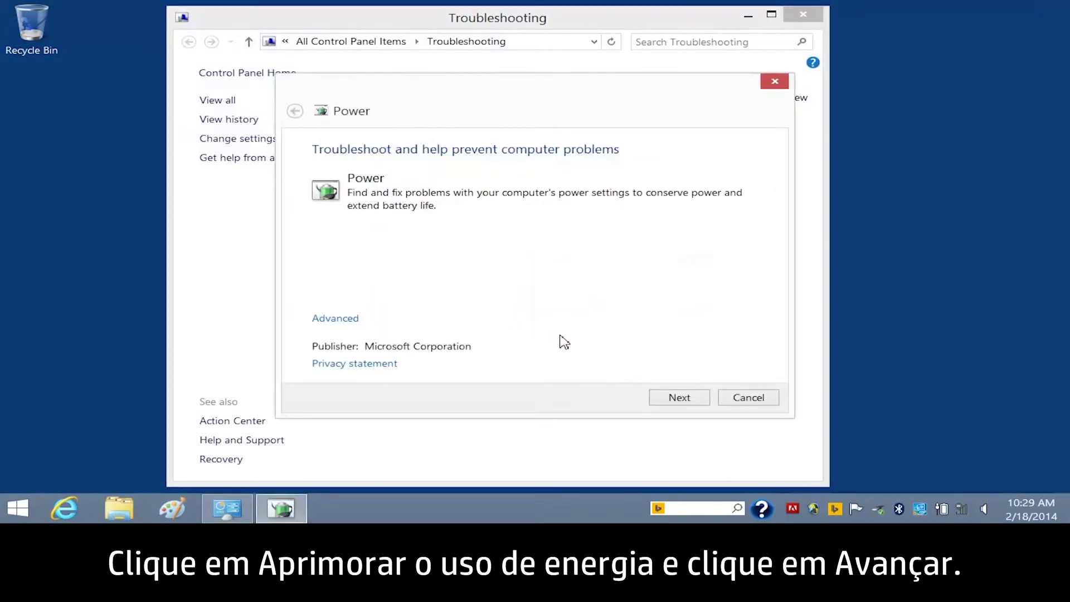
left_click(660, 401)
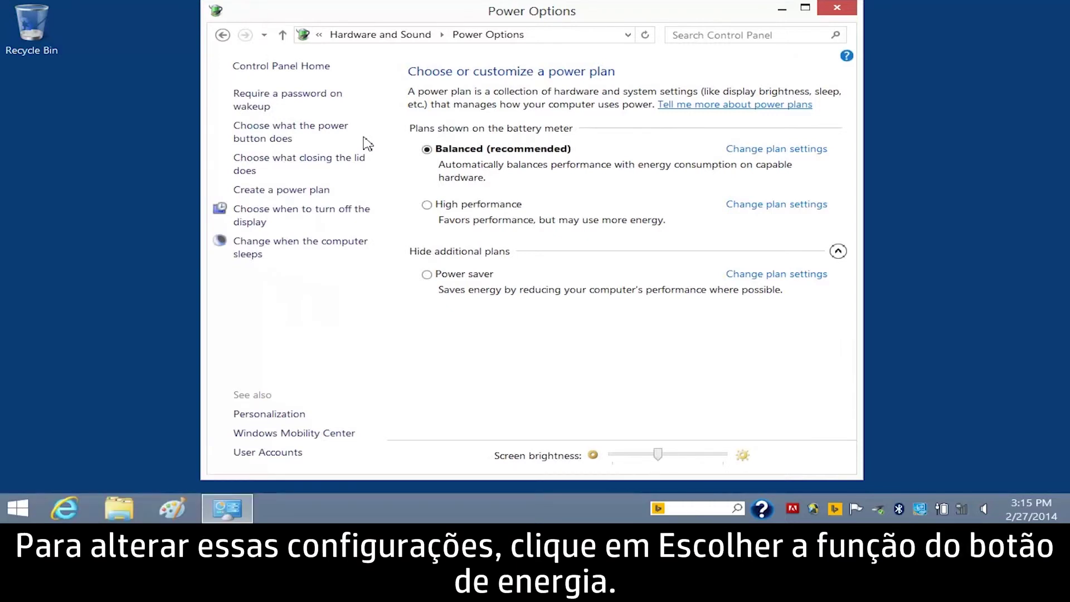
On battery, set the power button to Shut down and lid closing to Hibernate, then save
left_click(336, 136)
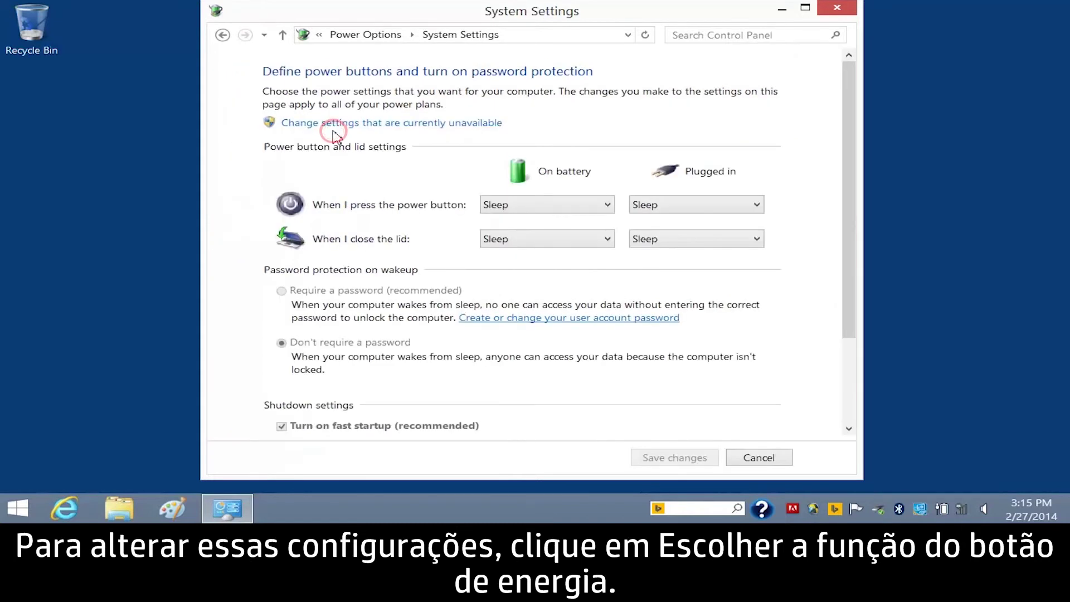
left_click(604, 215)
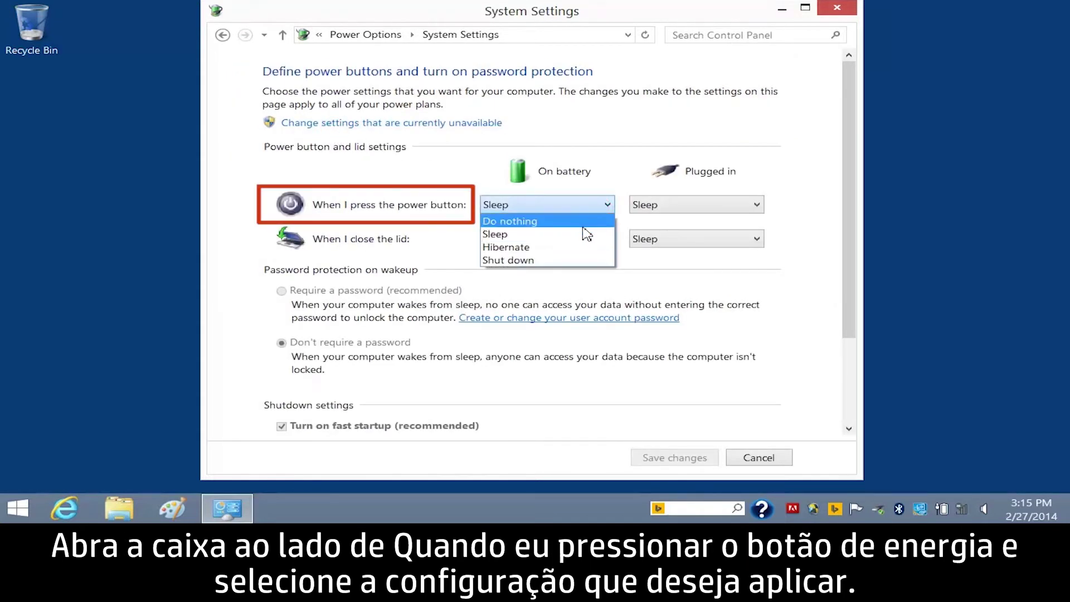
left_click(562, 260)
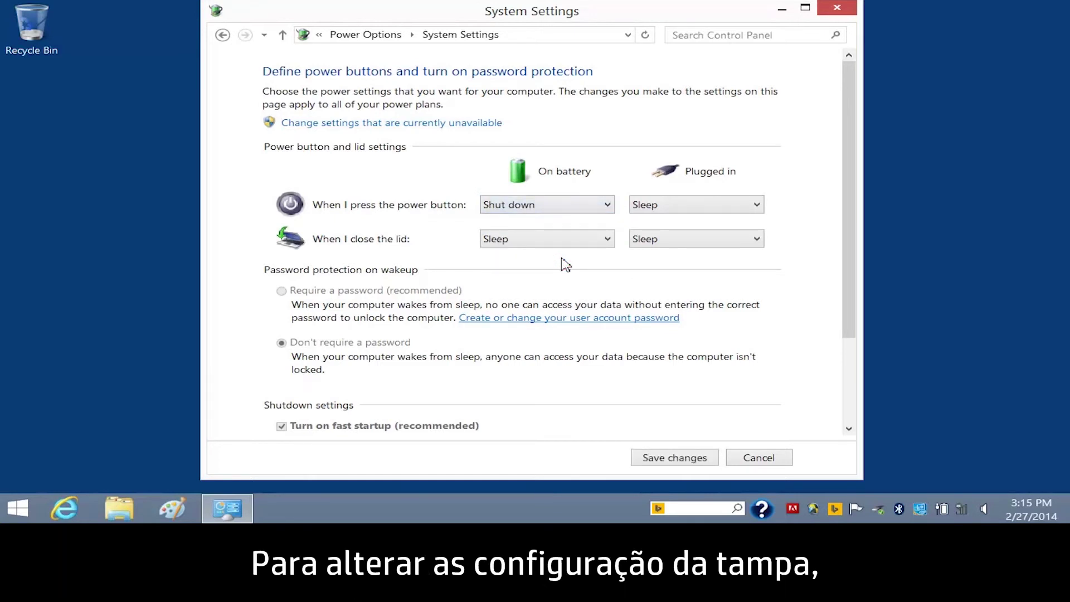
left_click(600, 245)
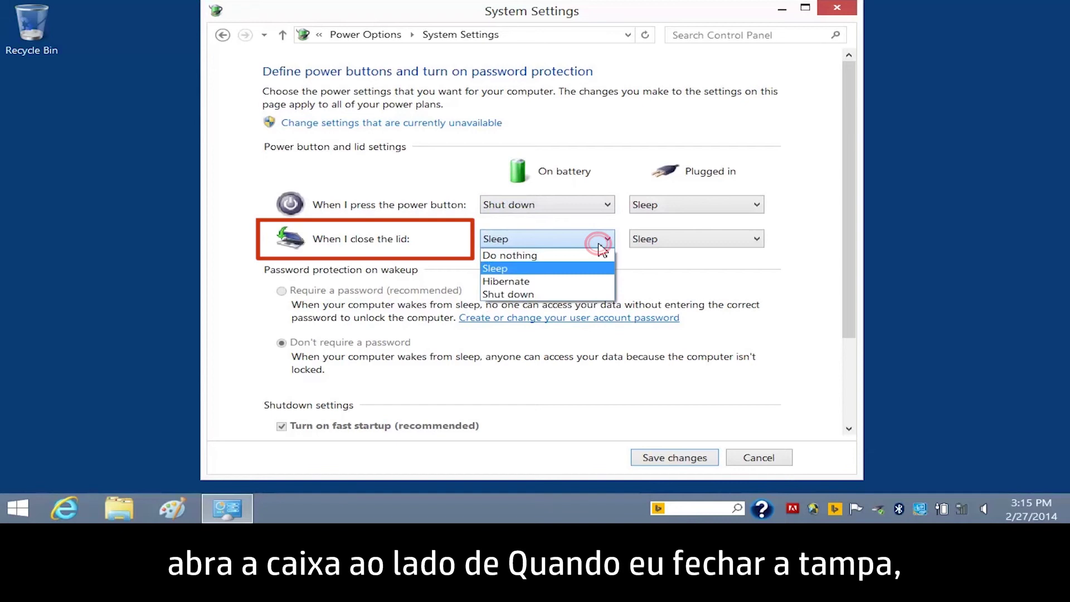
left_click(551, 283)
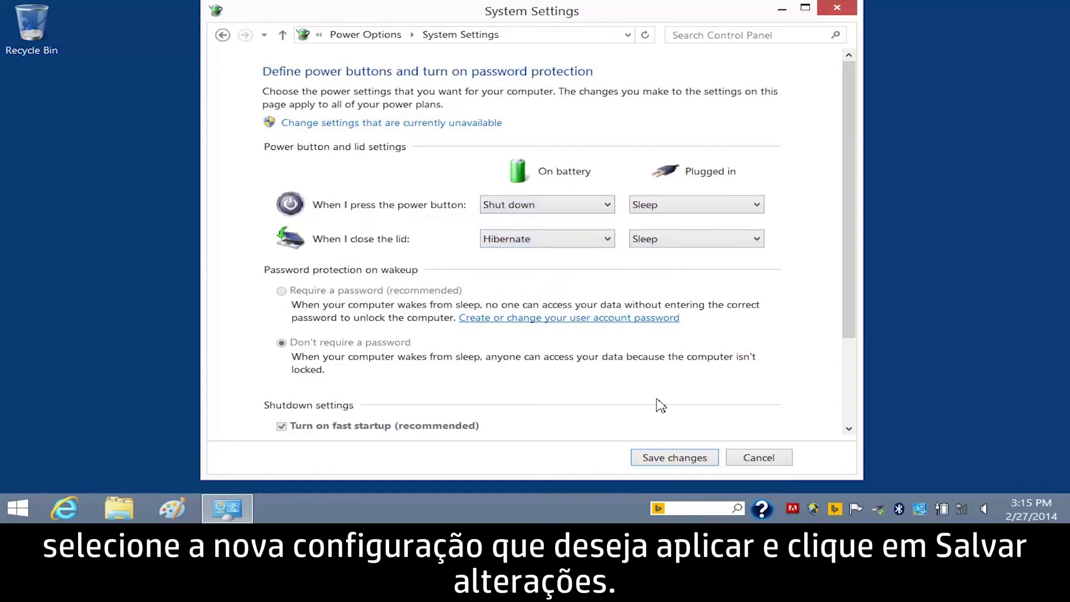
left_click(675, 462)
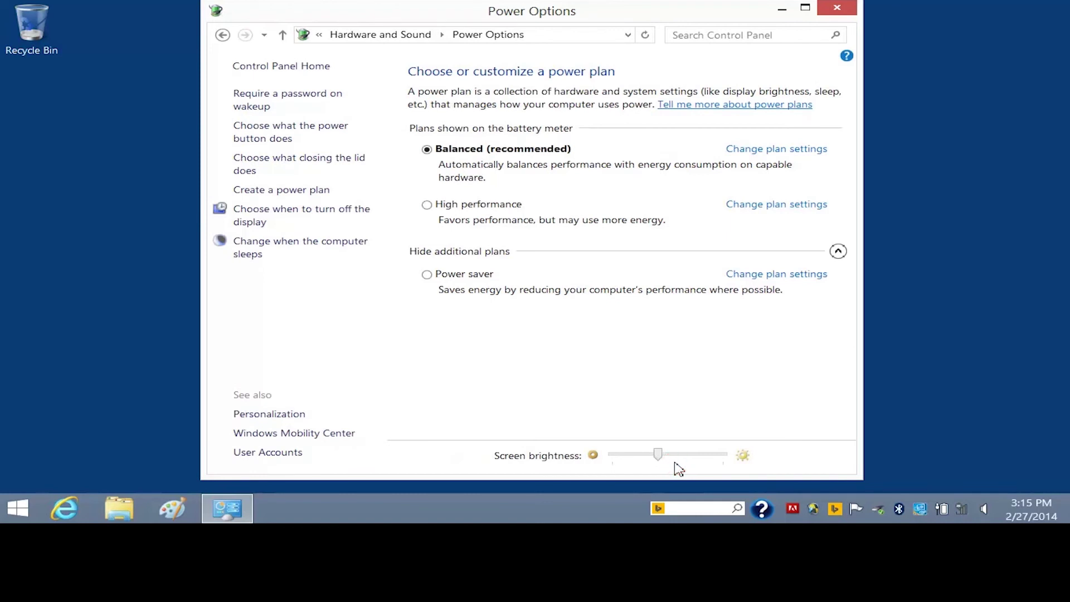